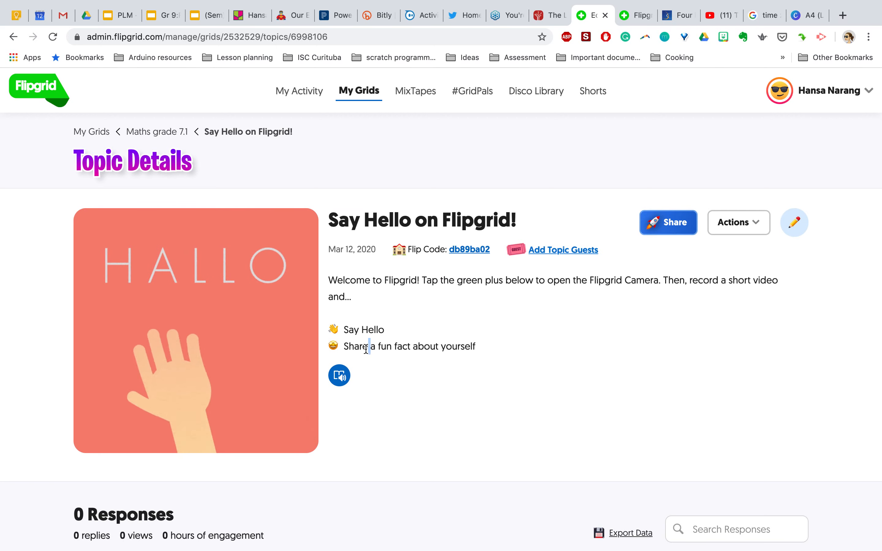
Review the "Say Hello on Flipgrid!" topic's prompt, Flip Code and responses section.
triple_click(366, 348)
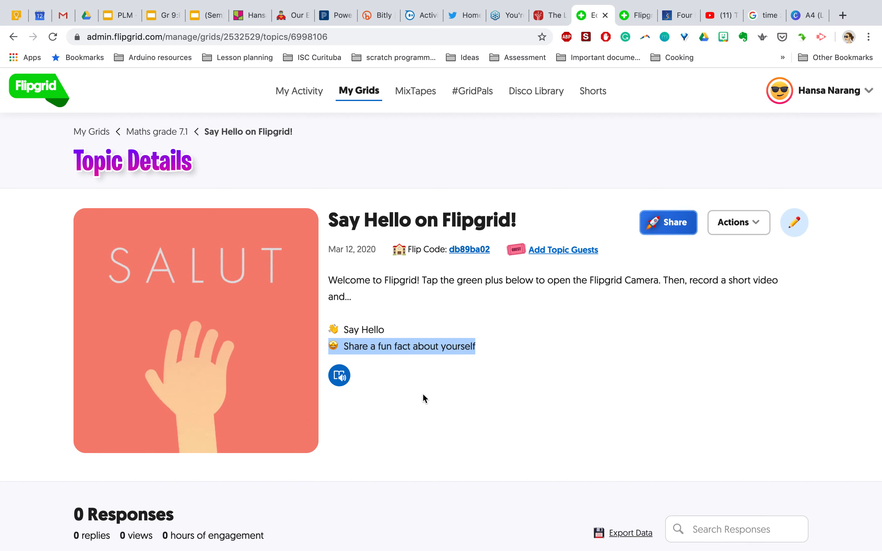
scroll(423, 395, down, 3)
scroll(423, 393, down, 1)
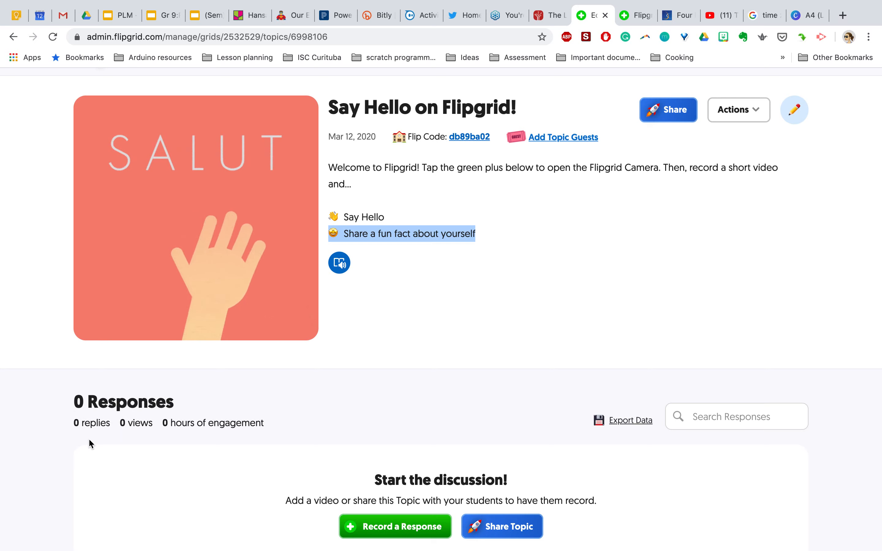
scroll(424, 341, up, 3)
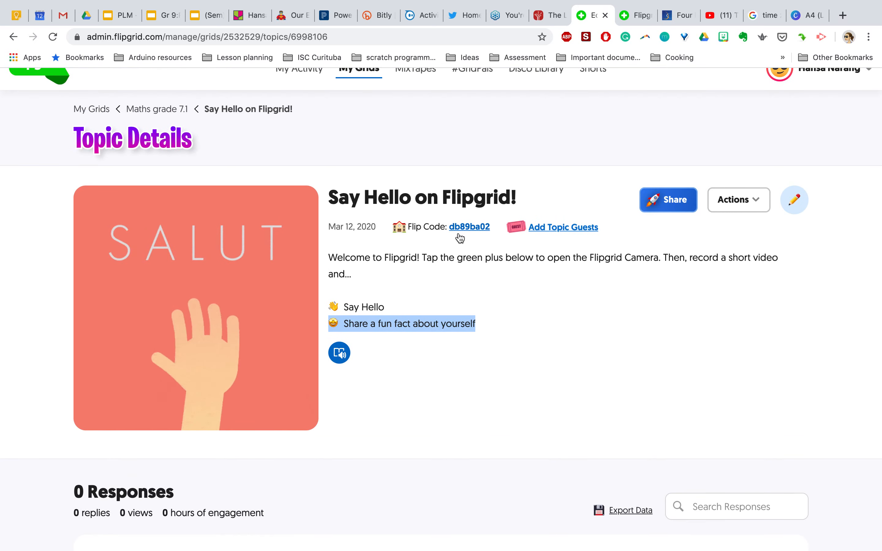
scroll(305, 455, down, 4)
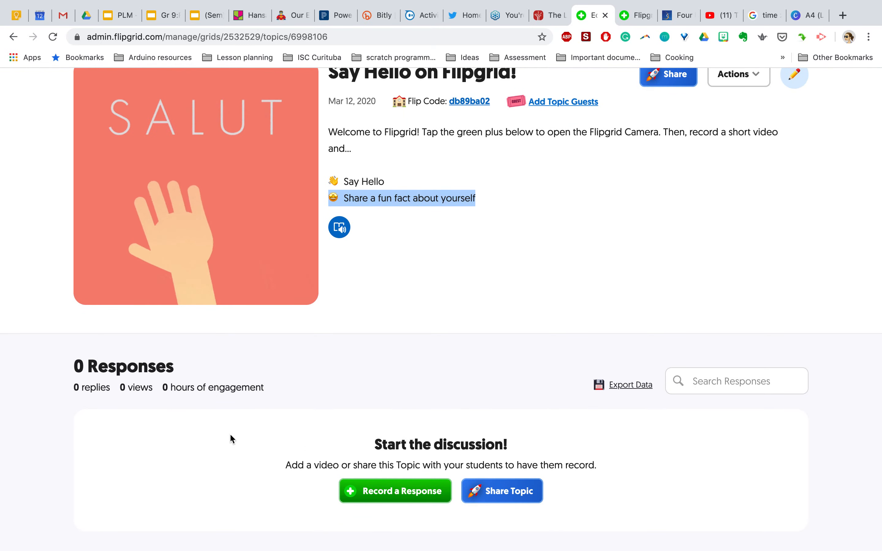
scroll(231, 438, up, 4)
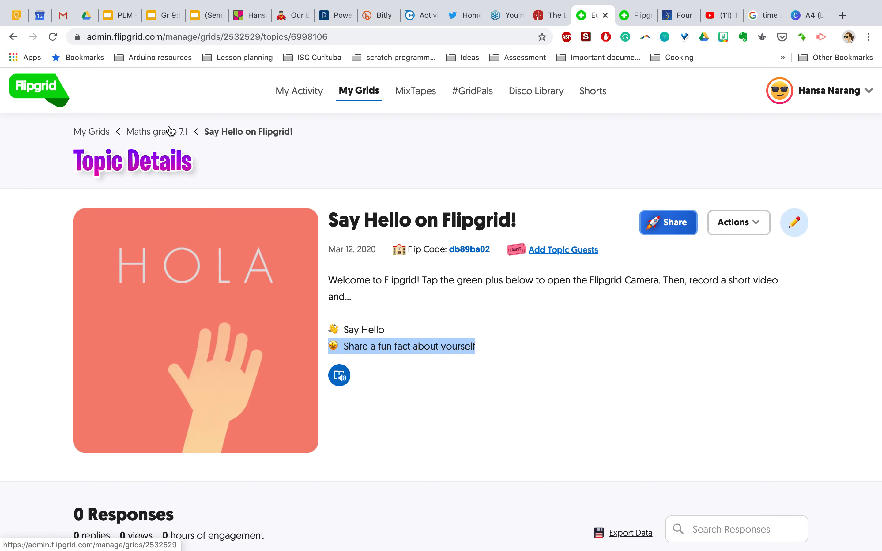
Start a new topic in the Maths grade 7.1 grid and title it "Algebra: Adding numbers and variabl".
click(170, 131)
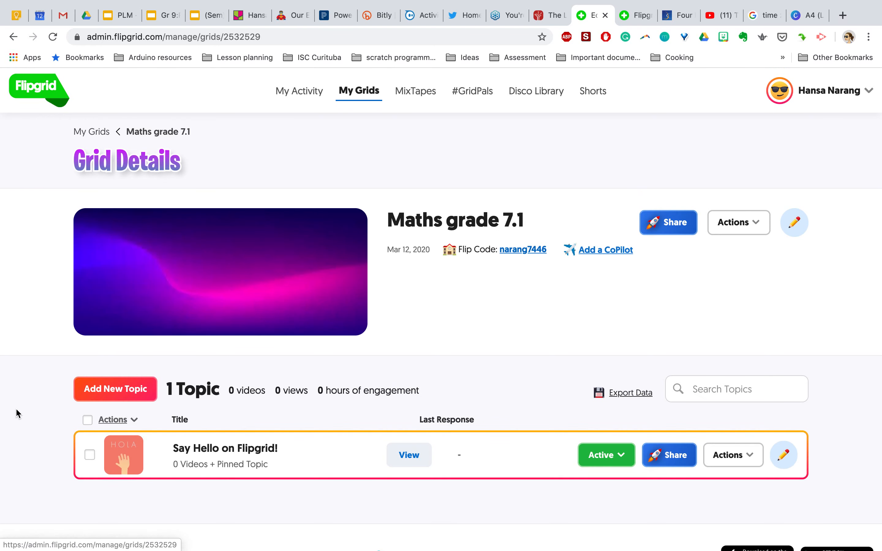
click(88, 387)
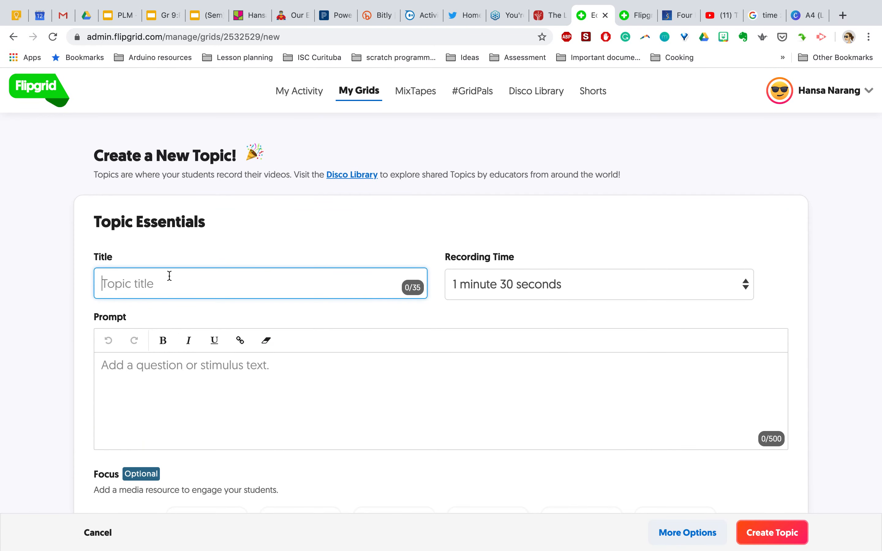
text(Algebra: Adding nu)
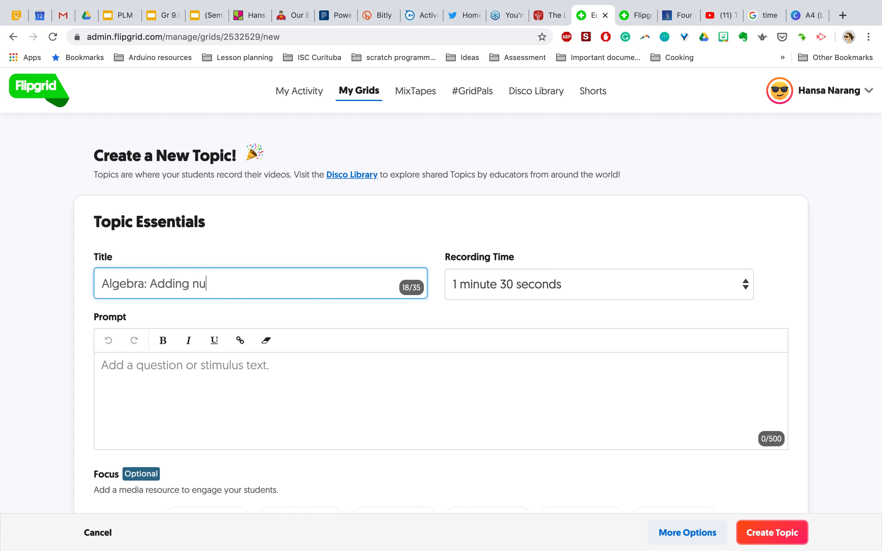
text(mbers and variabl)
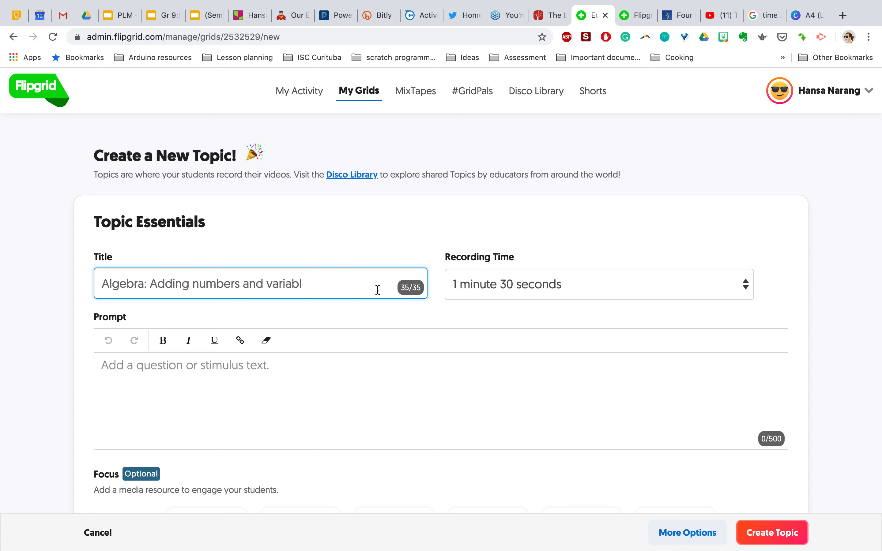
Set the topic's recording time to 5 minutes and enter "gvhgvjhgvjhg" as the prompt.
click(484, 296)
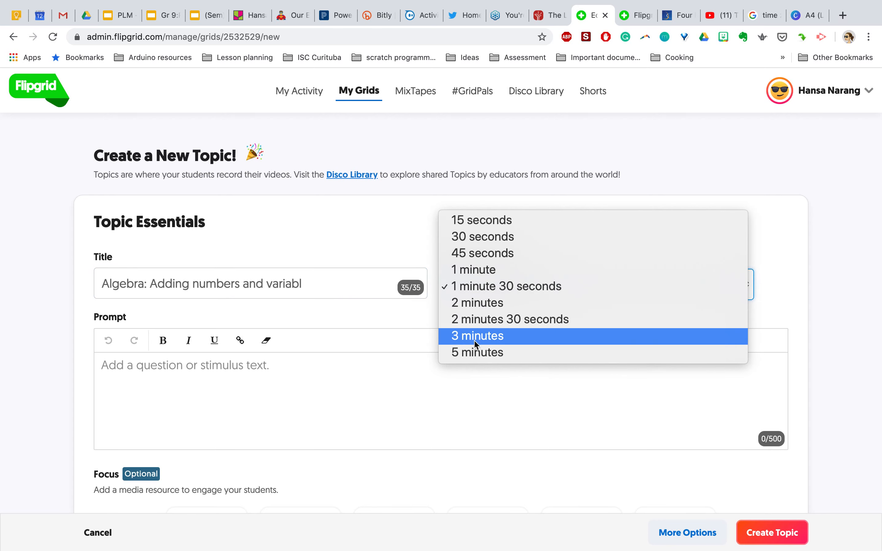
click(474, 353)
click(451, 379)
text(gvhgvjhgvjhg)
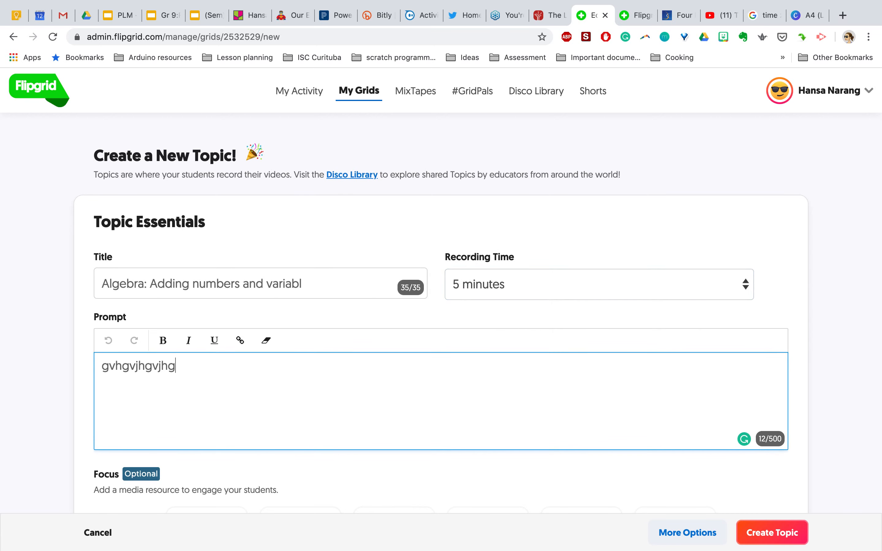
Look over the optional Focus media resources and reveal the topic's additional options.
scroll(342, 388, down, 6)
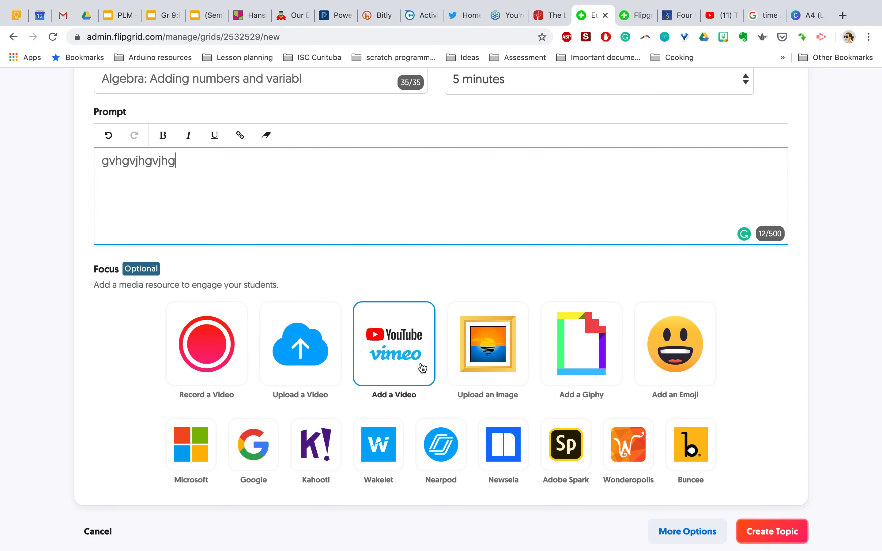
scroll(421, 367, down, 3)
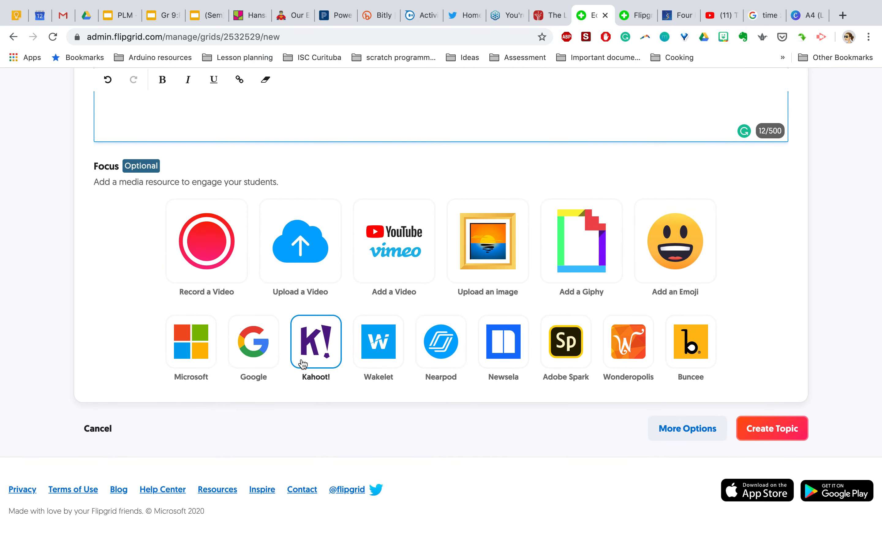
click(677, 431)
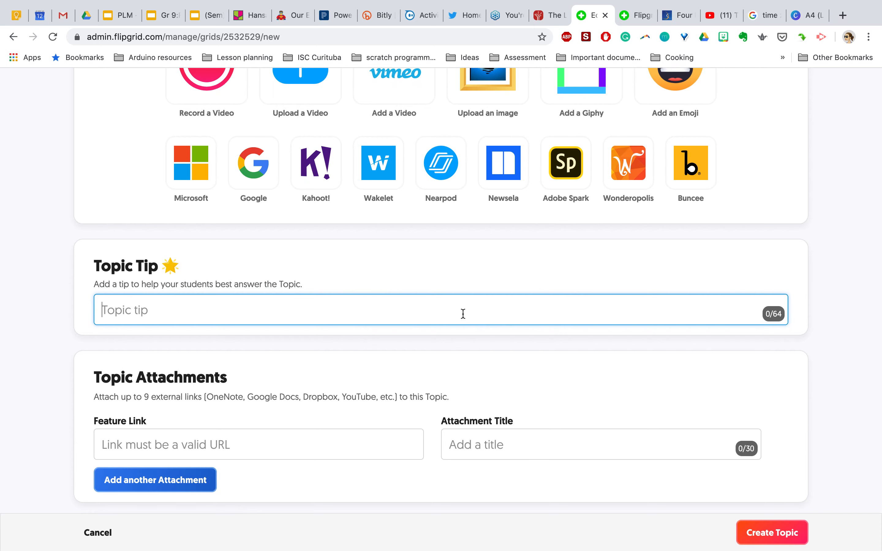
Attach the web address of the "Our Epic Shelf for Grade 9" Padlet to the topic with the title "Class Padlet".
scroll(365, 398, down, 2)
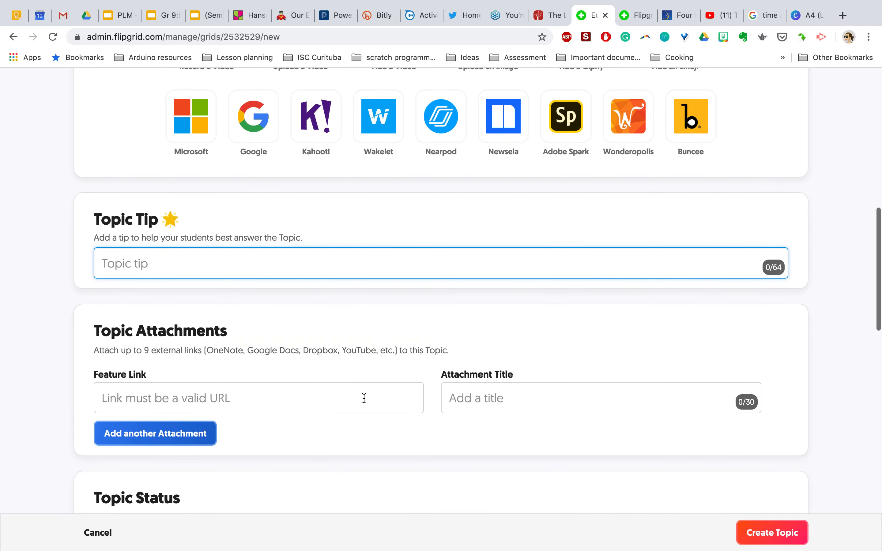
click(188, 403)
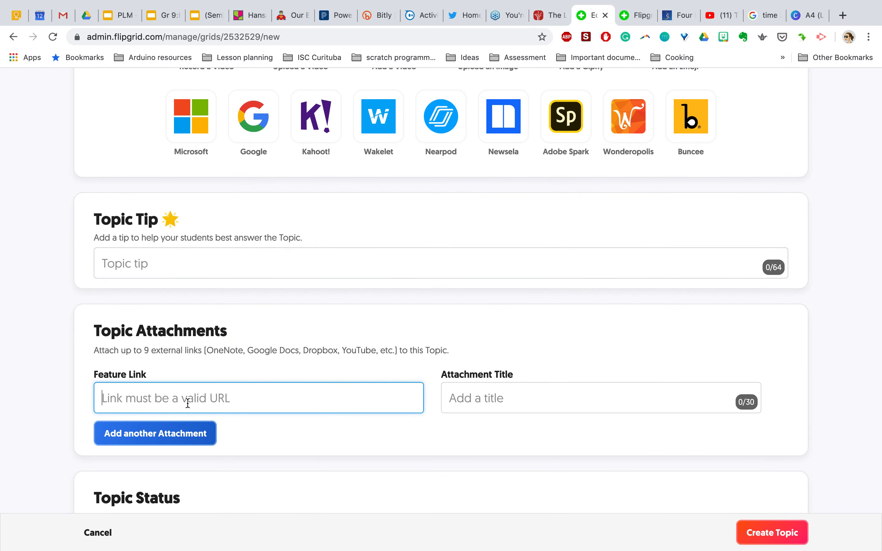
click(291, 15)
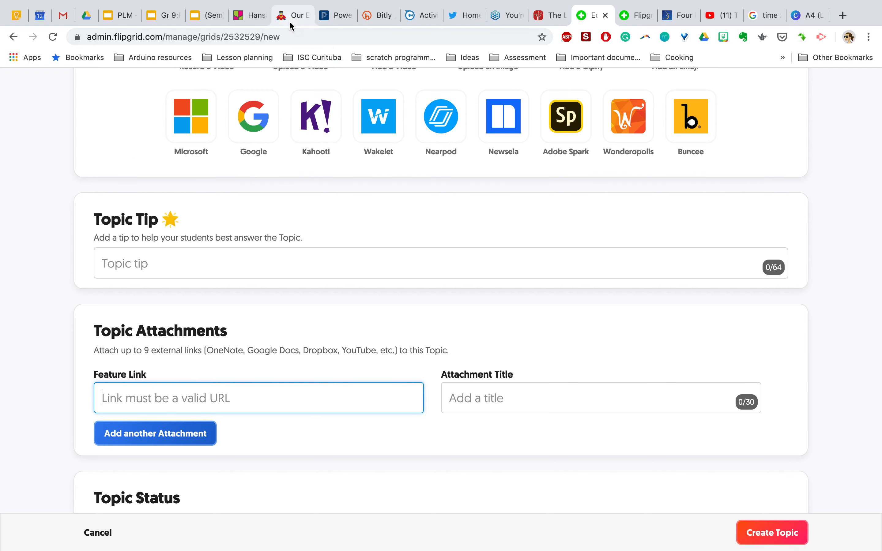
click(287, 39)
key(super+c)
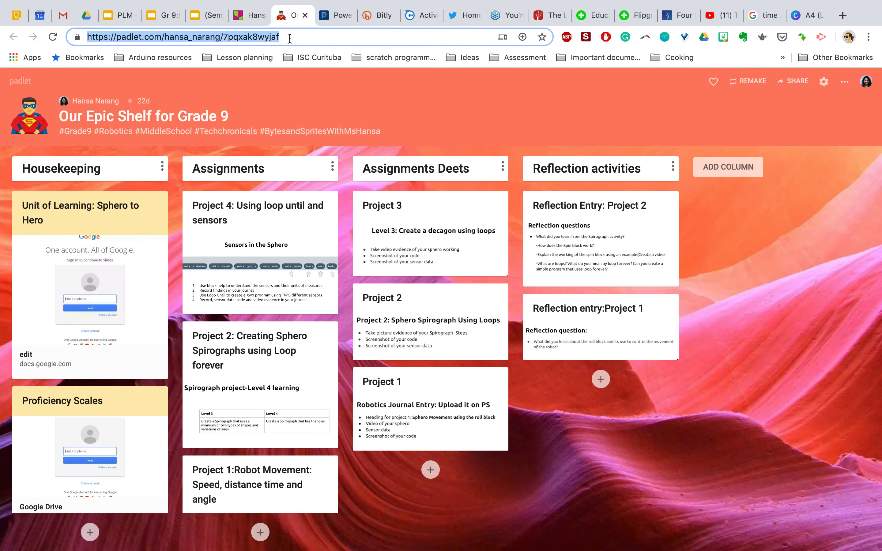
click(592, 15)
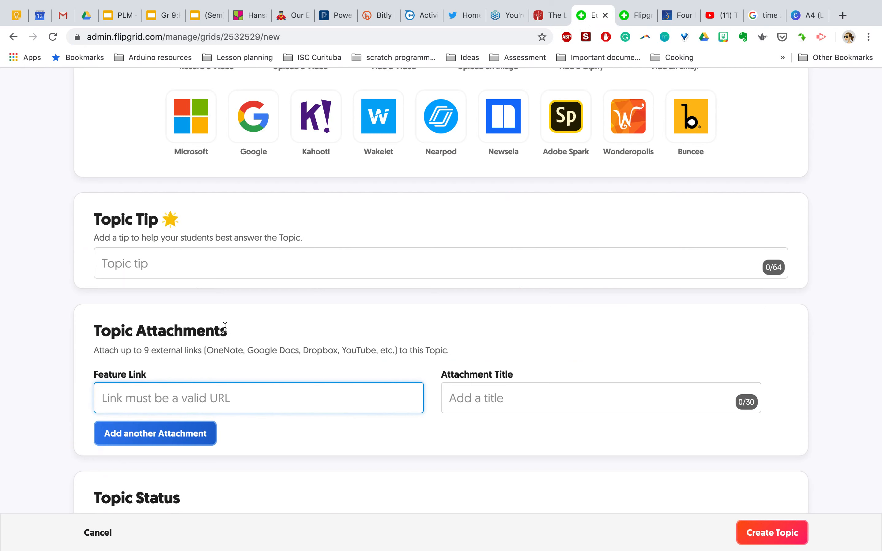
key(super+space)
click(220, 408)
key(super+v)
click(473, 404)
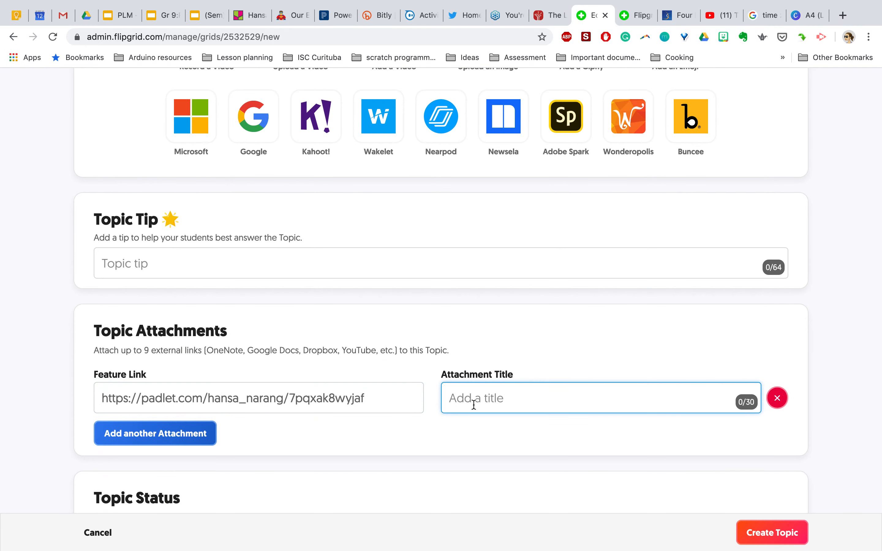
text(Class Padlet)
scroll(470, 404, down, 3)
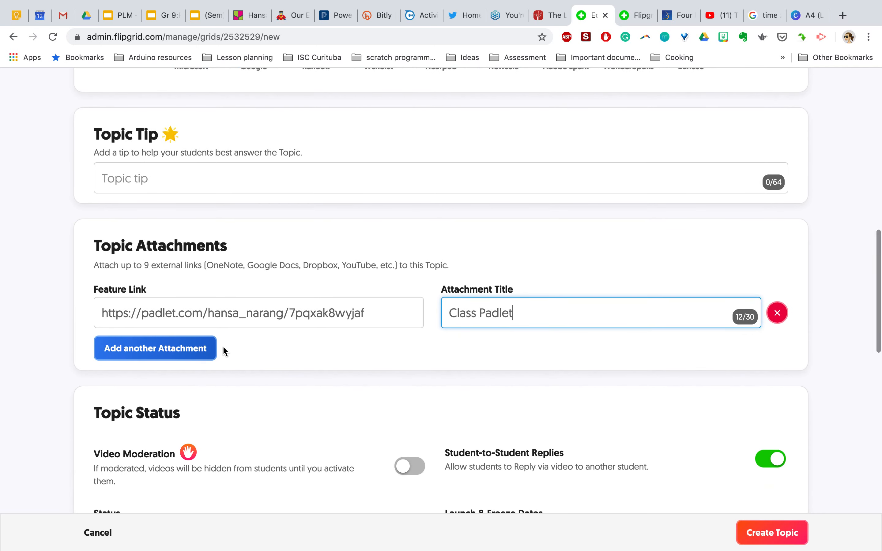
click(202, 348)
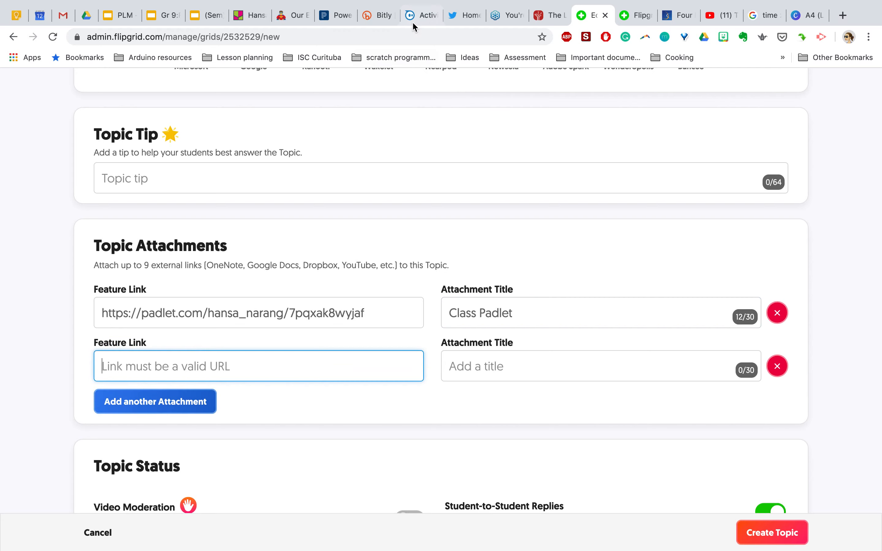
click(416, 15)
triple_click(376, 39)
key(super+c)
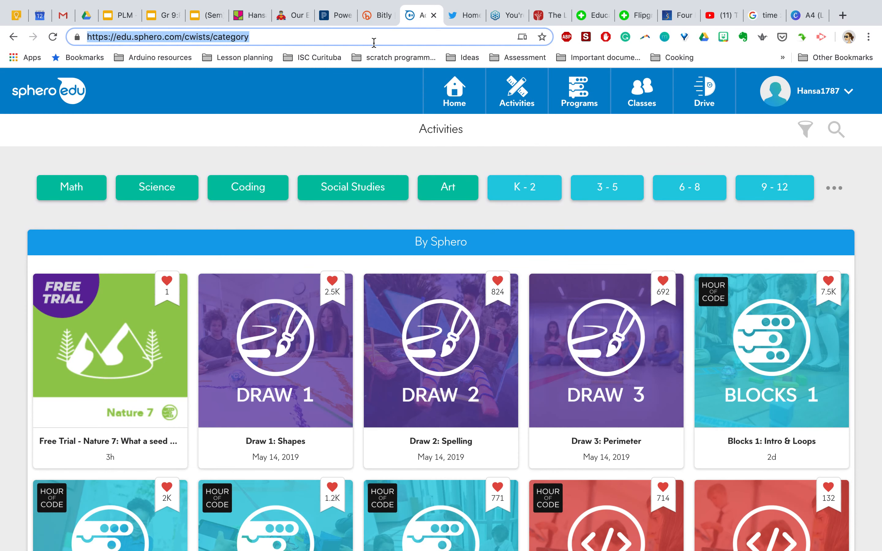
click(590, 15)
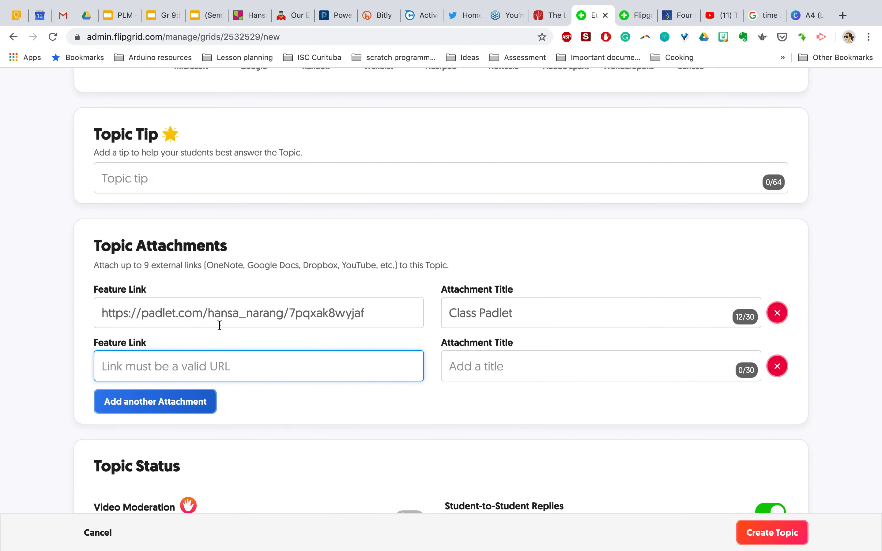
key(super+v)
click(478, 365)
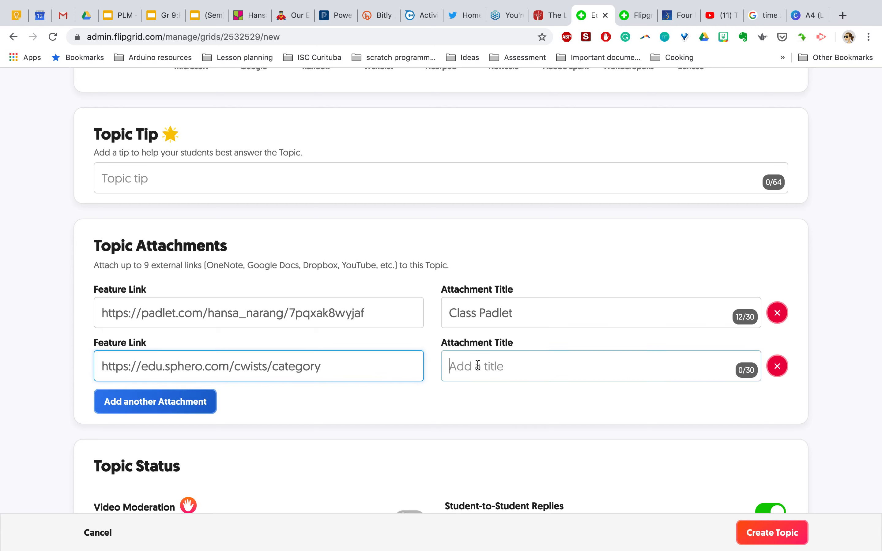
text(Res)
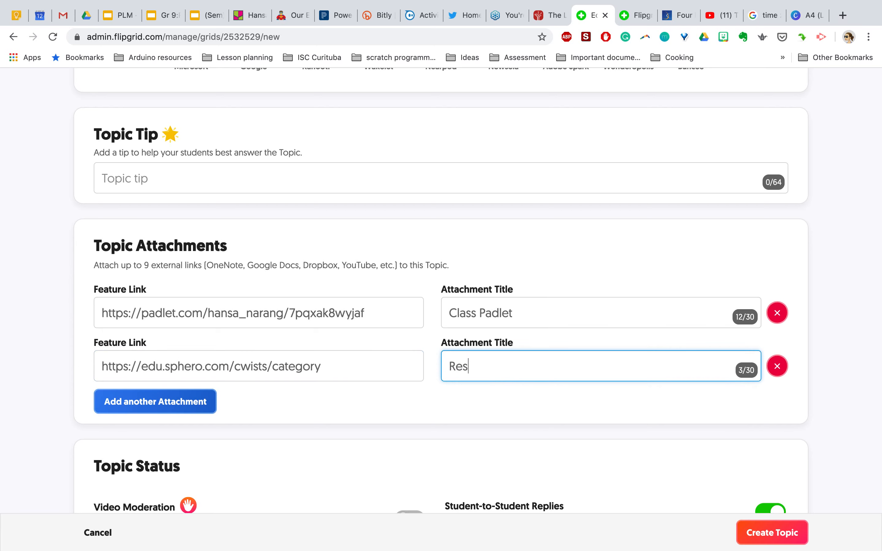
text(ource)
click(375, 367)
click(378, 398)
Enable Video Moderation for the topic.
scroll(378, 399, down, 4)
scroll(378, 399, down, 2)
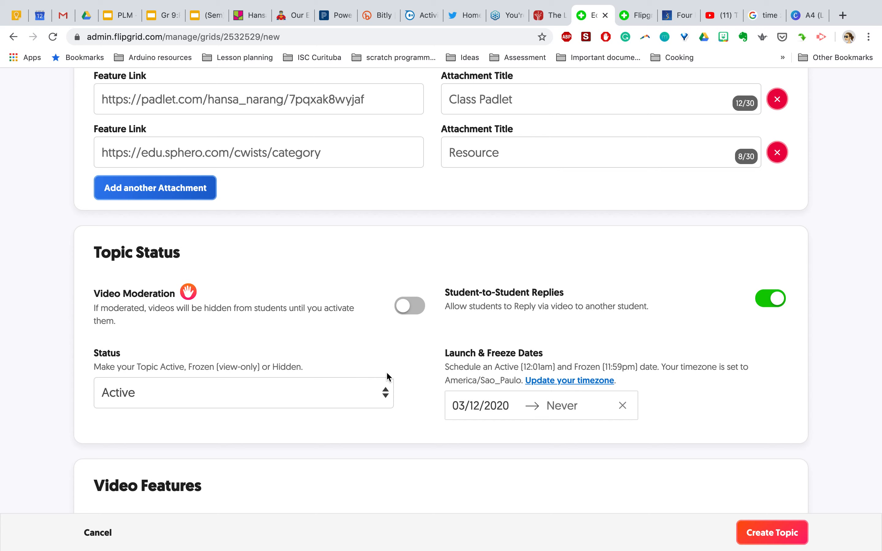
click(405, 313)
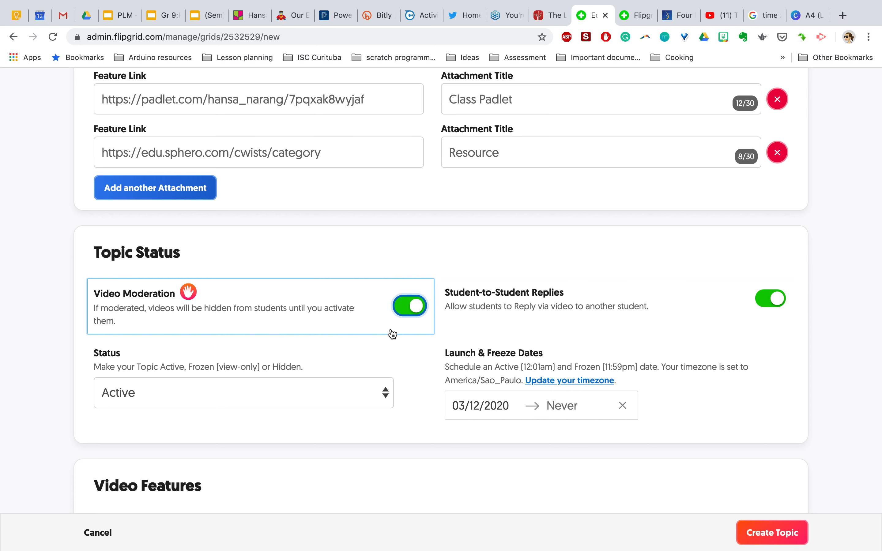
Set the topic's status to Frozen and view the remaining status choices without selecting another.
click(363, 396)
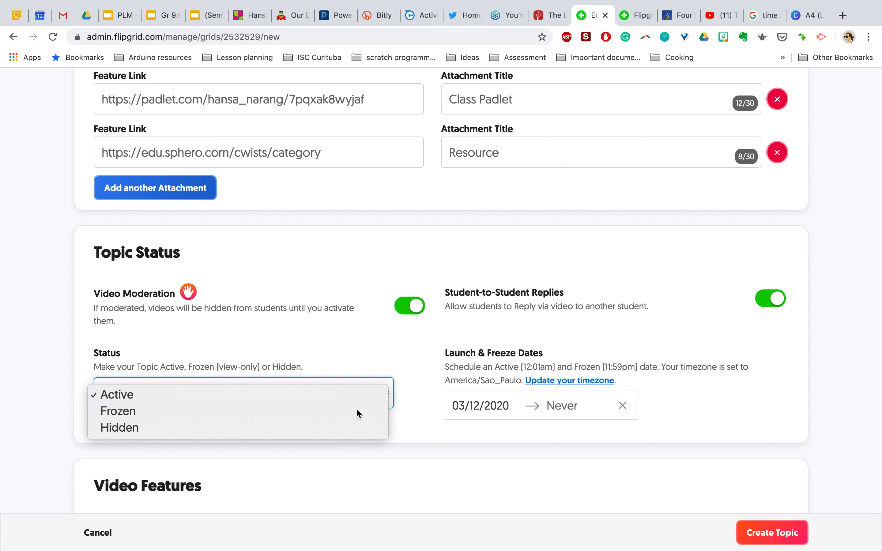
click(357, 410)
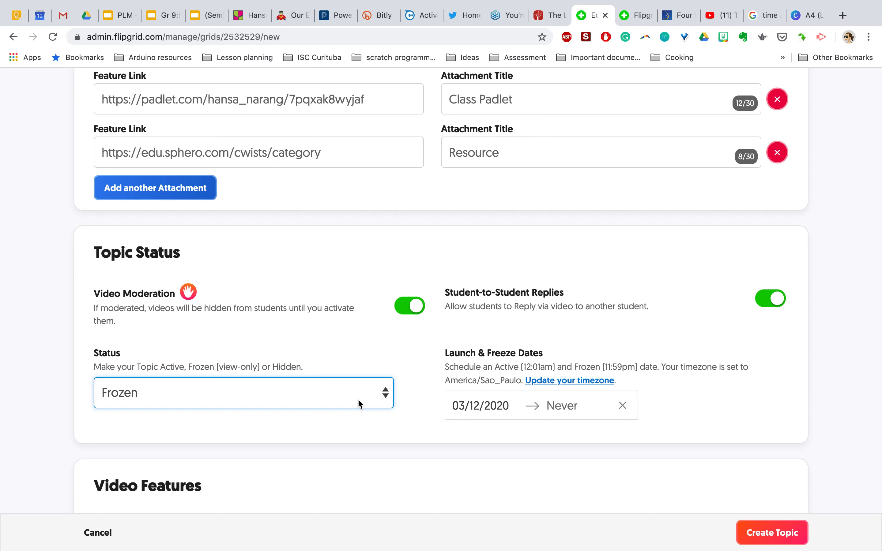
click(360, 403)
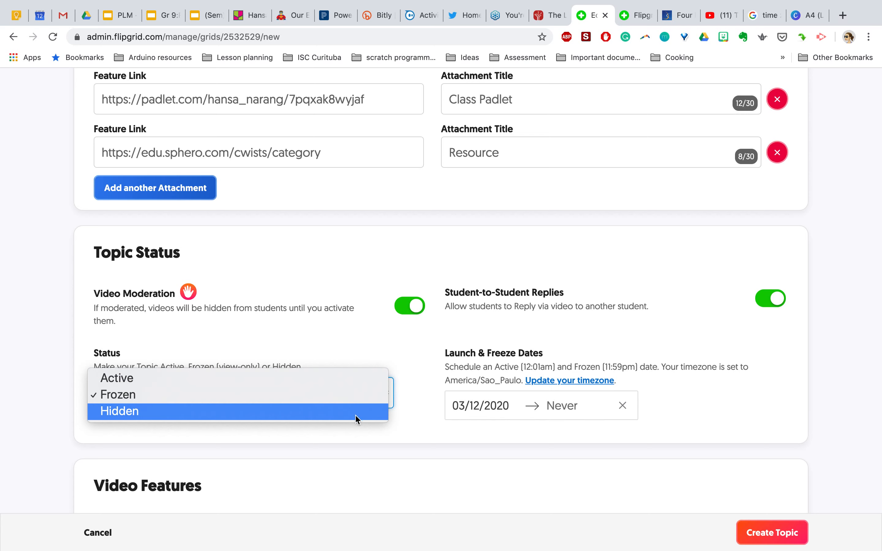
click(406, 381)
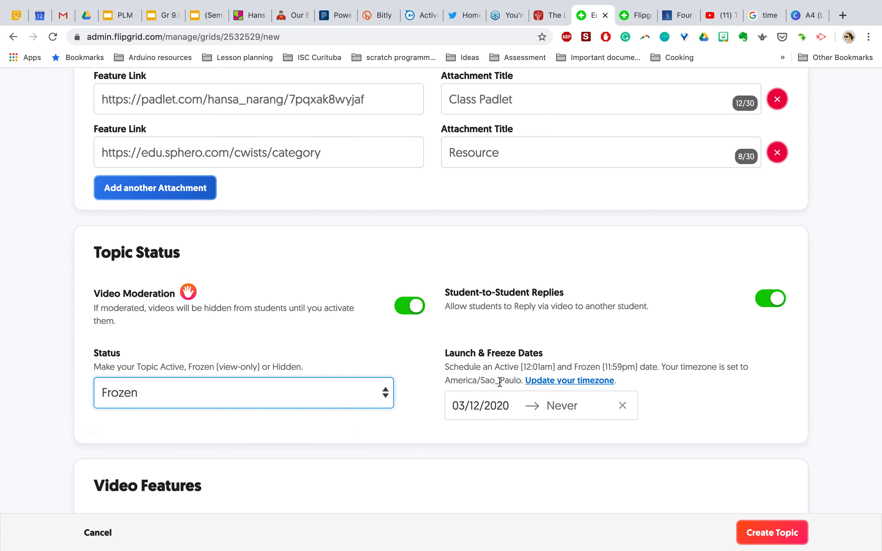
Schedule the topic's launch date for 03/19/2020.
click(481, 412)
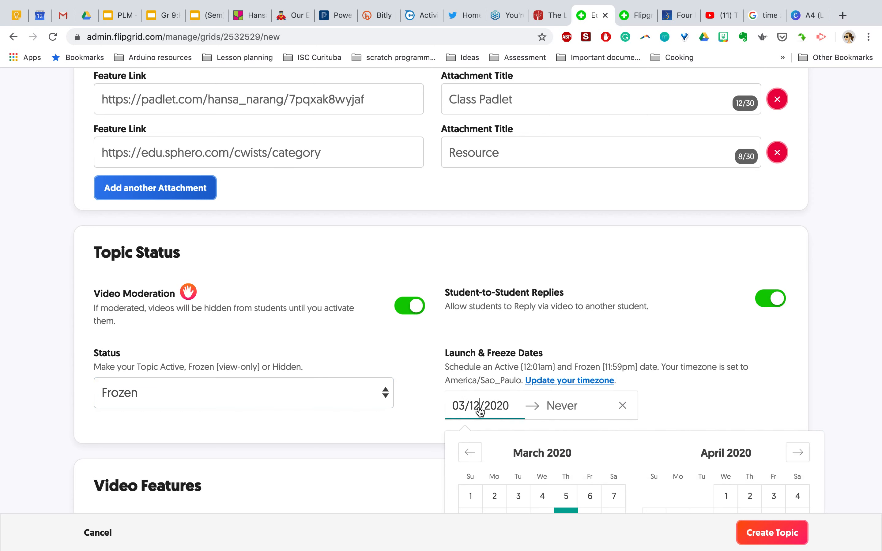
scroll(516, 450, down, 3)
scroll(516, 453, down, 1)
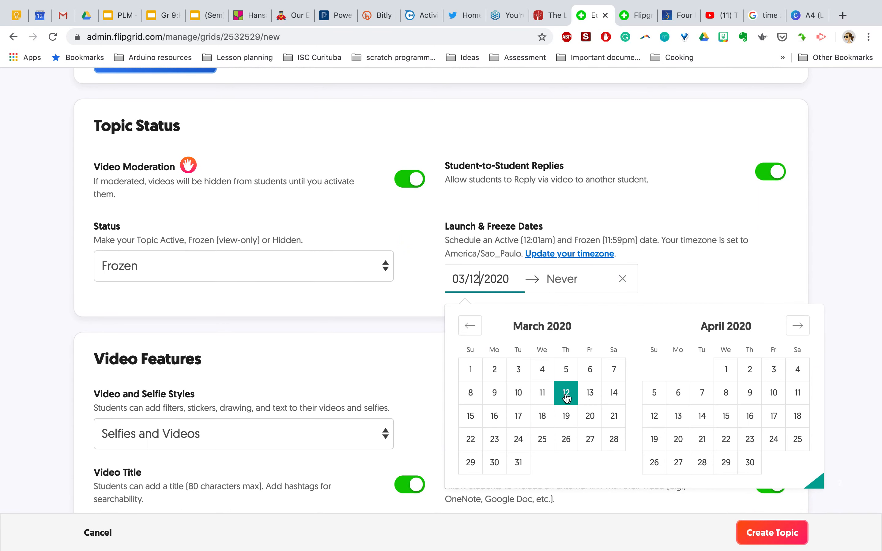
click(566, 417)
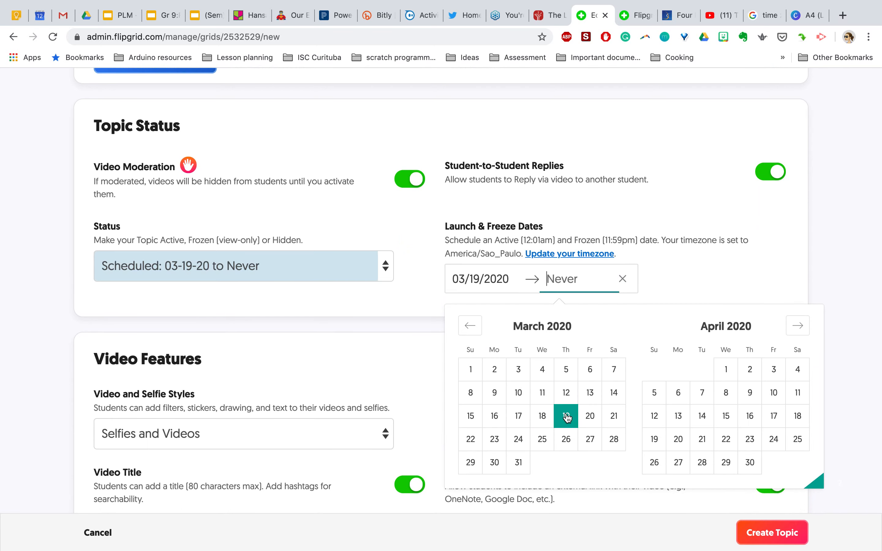
Reschedule the topic to launch on 03/12/2020 and freeze on 03/19/2020.
click(566, 392)
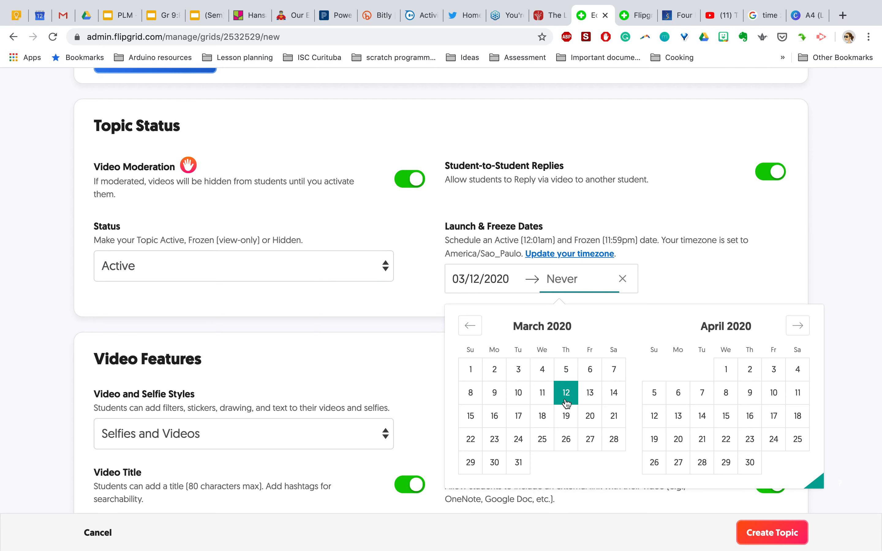
click(562, 419)
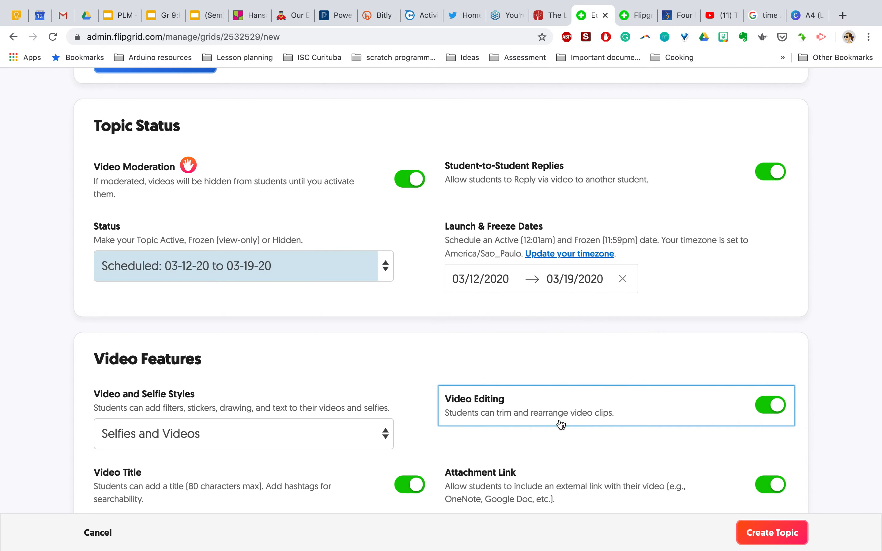
Change the topic's freeze date to 03/12/2020, the same day as its launch.
click(559, 279)
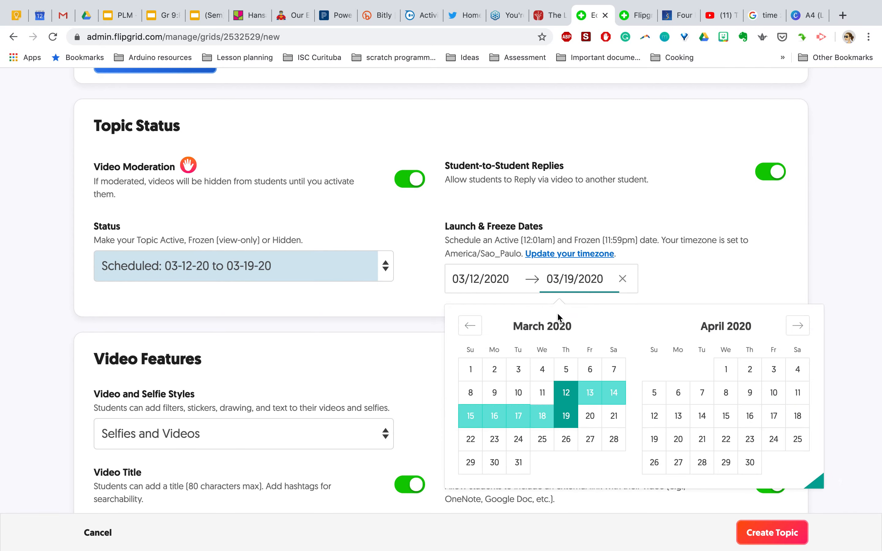
click(570, 398)
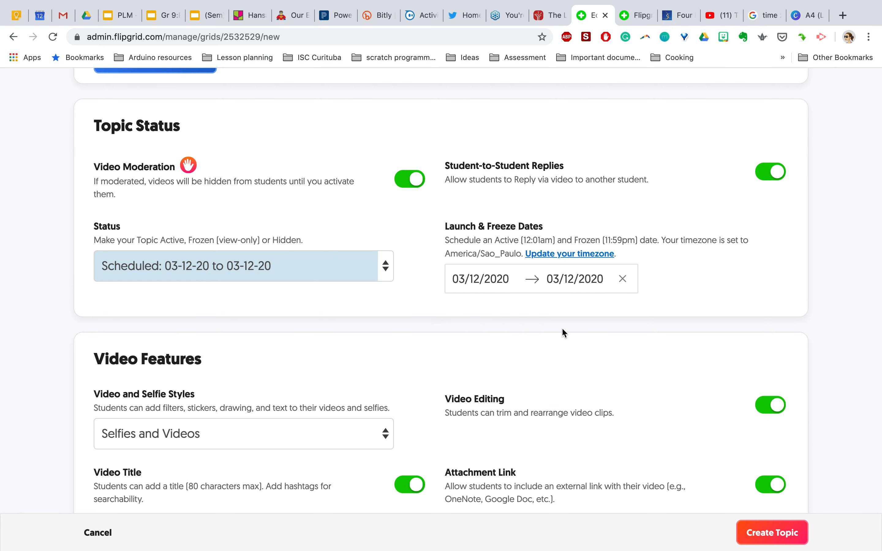
click(550, 290)
click(564, 399)
Create the topic, keeping the current video feature settings and Basic Feedback.
scroll(413, 256, down, 5)
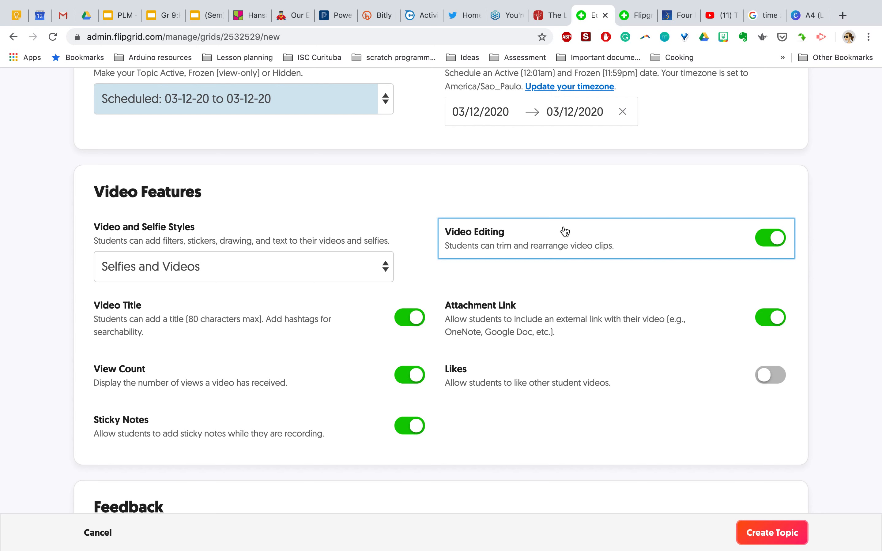
scroll(565, 231, down, 3)
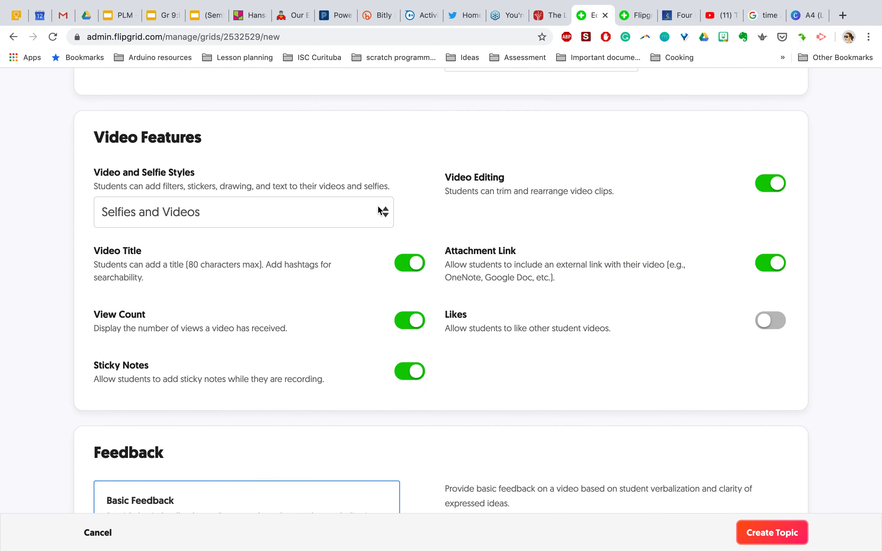
scroll(343, 401, down, 5)
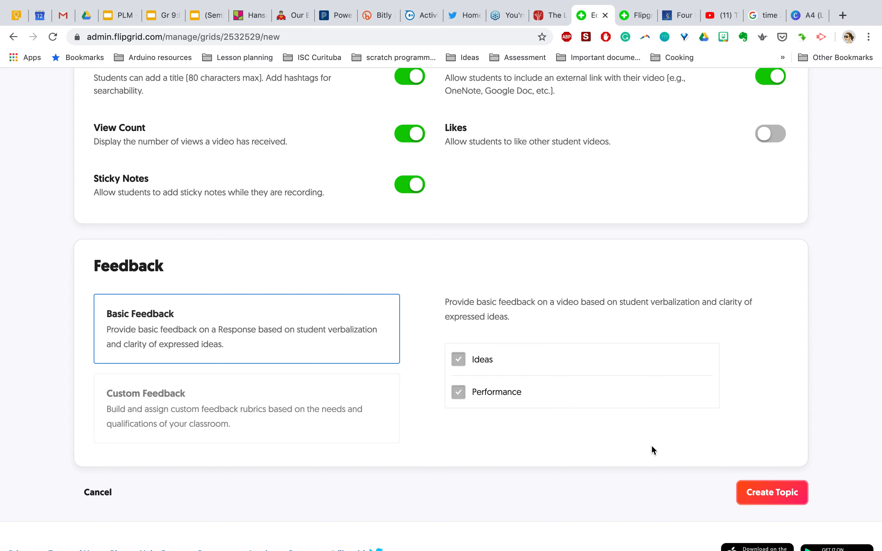
click(748, 494)
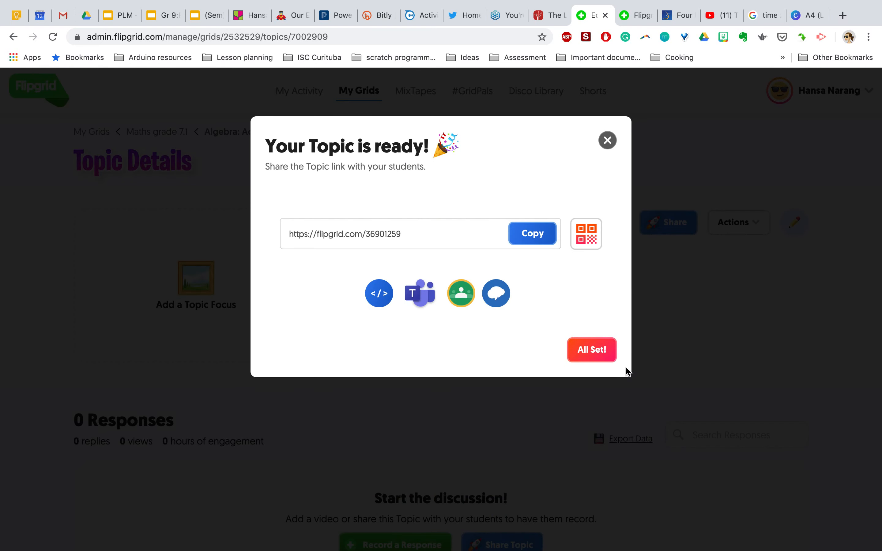
Copy the new topic's share link, dismiss the sharing dialog and view the topic's details and responses area.
click(551, 239)
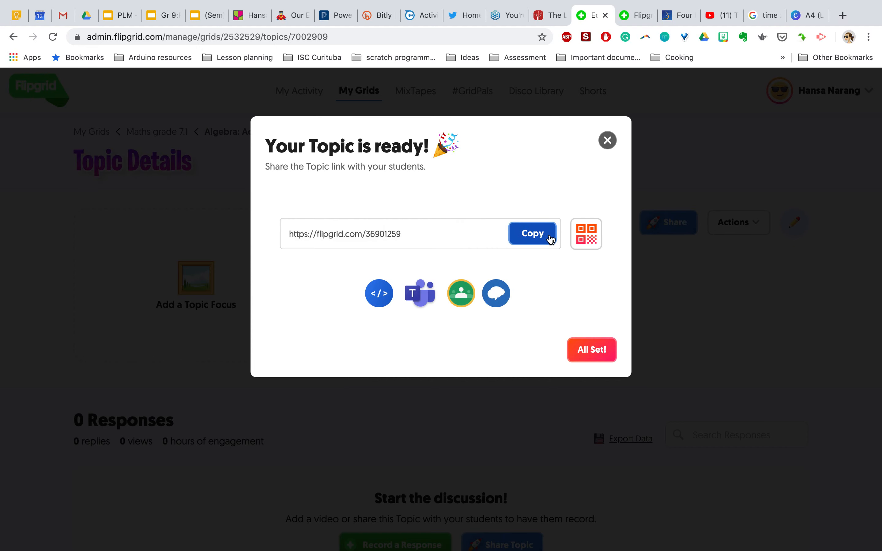
click(588, 348)
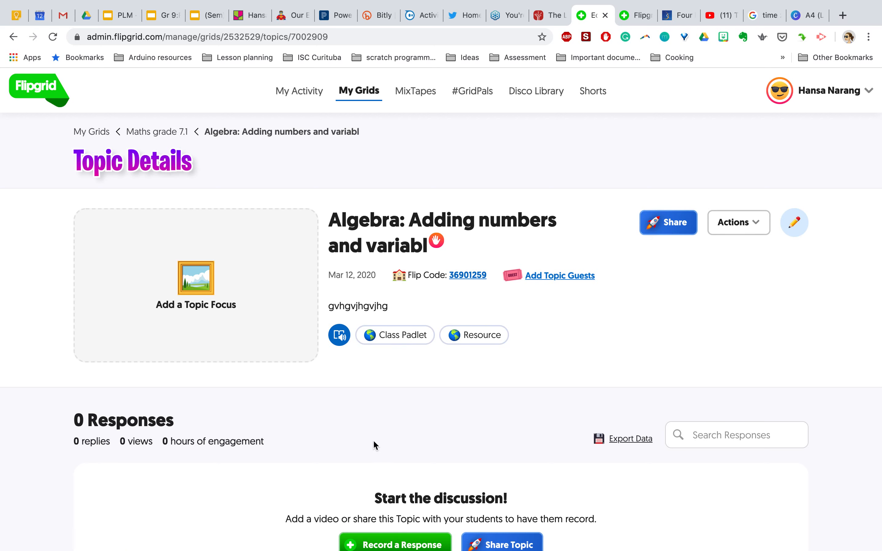
scroll(374, 443, down, 5)
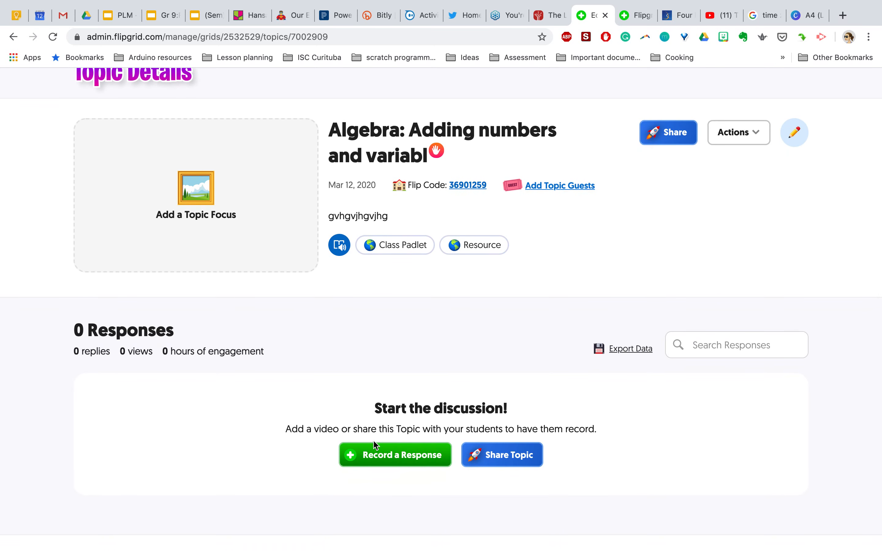
scroll(373, 440, up, 1)
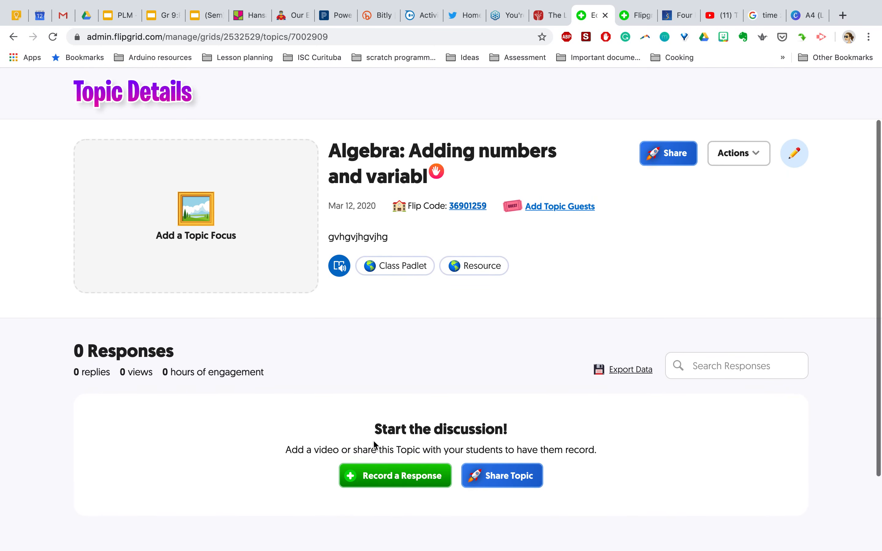